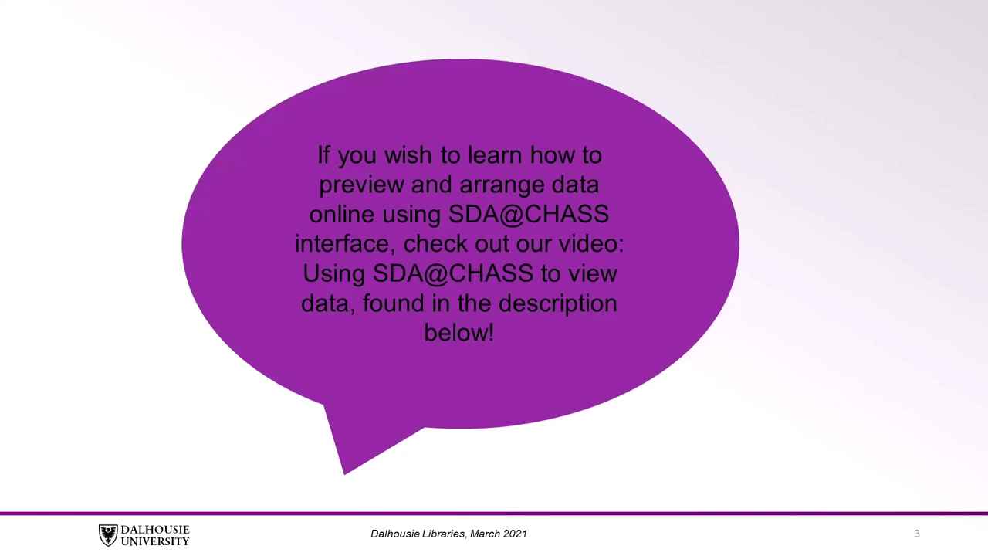
Step: Advance the slideshow to the 'What is DLI?' slide
{"action": "key", "text": "Right"}
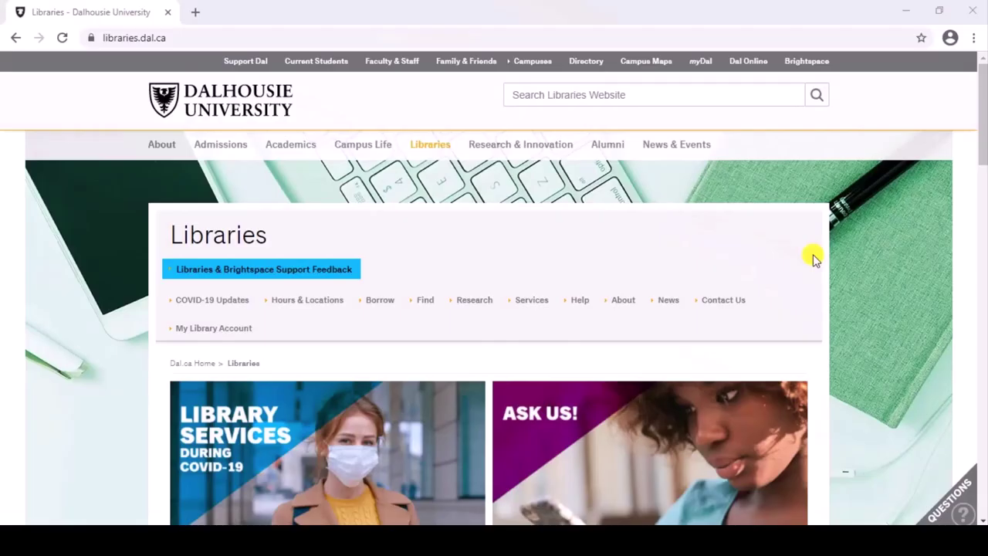
Step: Search the library's Databases for 'SDA' so SDA@CHASS appears in the results
{"action": "scroll", "coordinate": [813, 254], "scroll_direction": "down", "scroll_amount": 4}
{"action": "scroll", "coordinate": [813, 254], "scroll_direction": "down", "scroll_amount": 2}
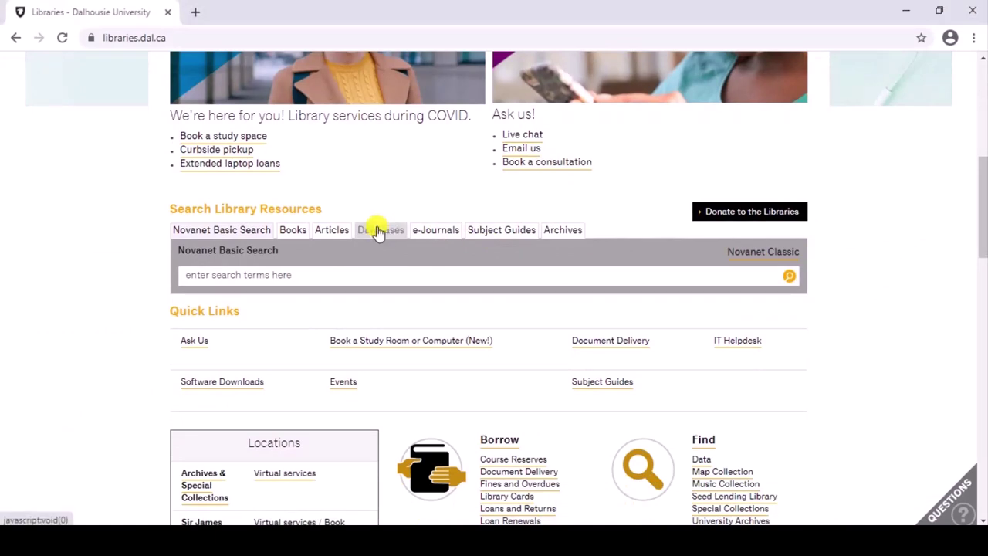
{"action": "left_click", "coordinate": [379, 230]}
{"action": "left_click", "coordinate": [282, 272]}
{"action": "type", "text": "SDA"}
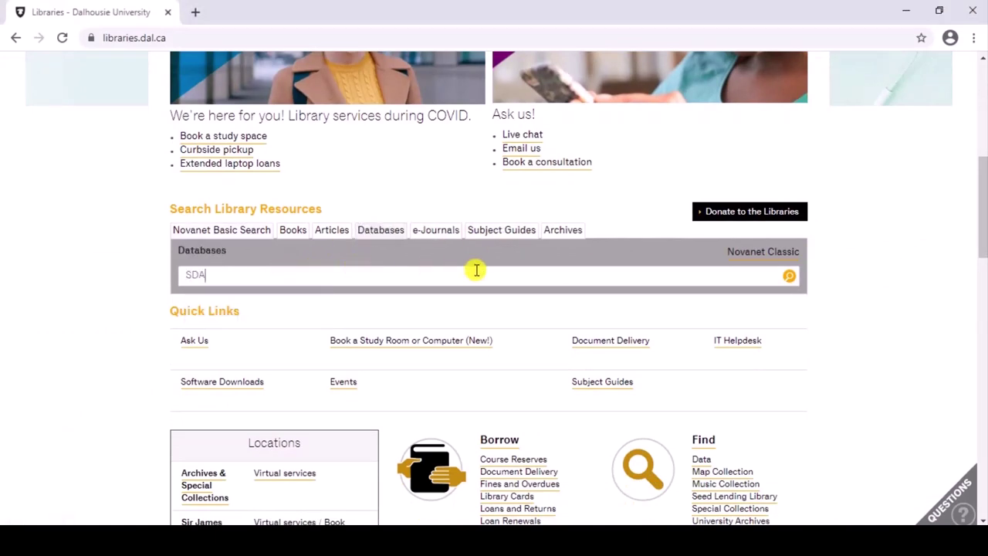
{"action": "left_click", "coordinate": [794, 282]}
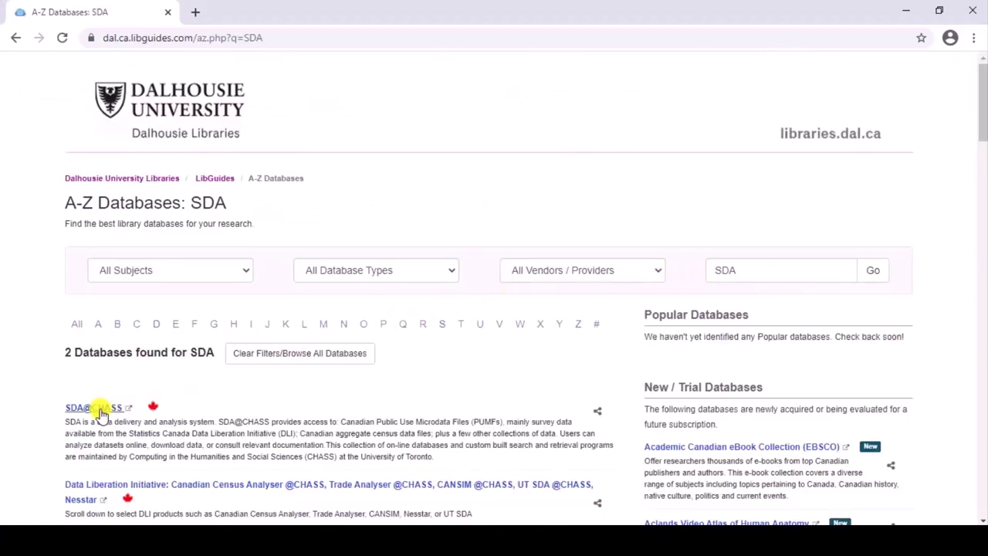
Step: Open SDA@CHASS from the results and read through the DLI Data Use Licence terms
{"action": "left_click", "coordinate": [99, 411]}
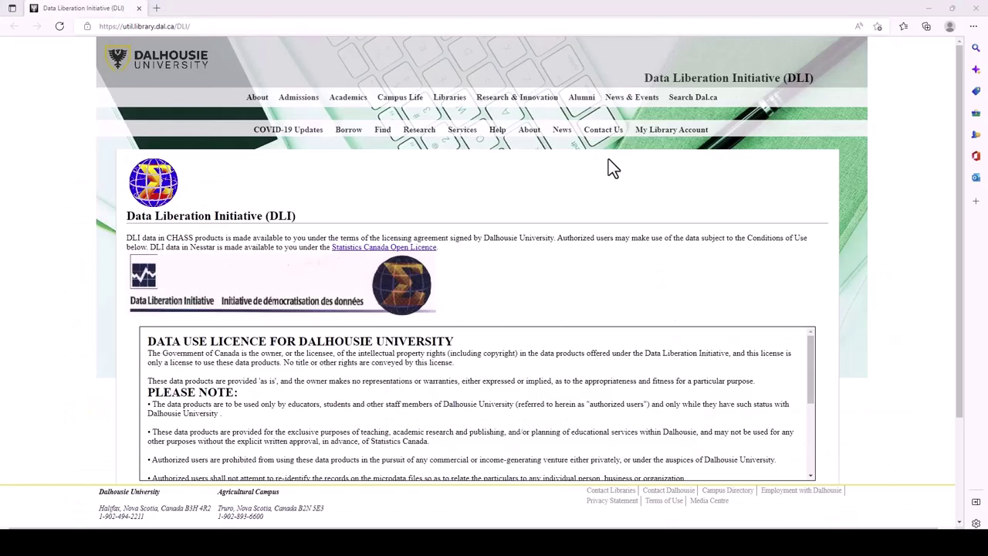
{"action": "scroll", "coordinate": [609, 160], "scroll_direction": "down", "scroll_amount": 2}
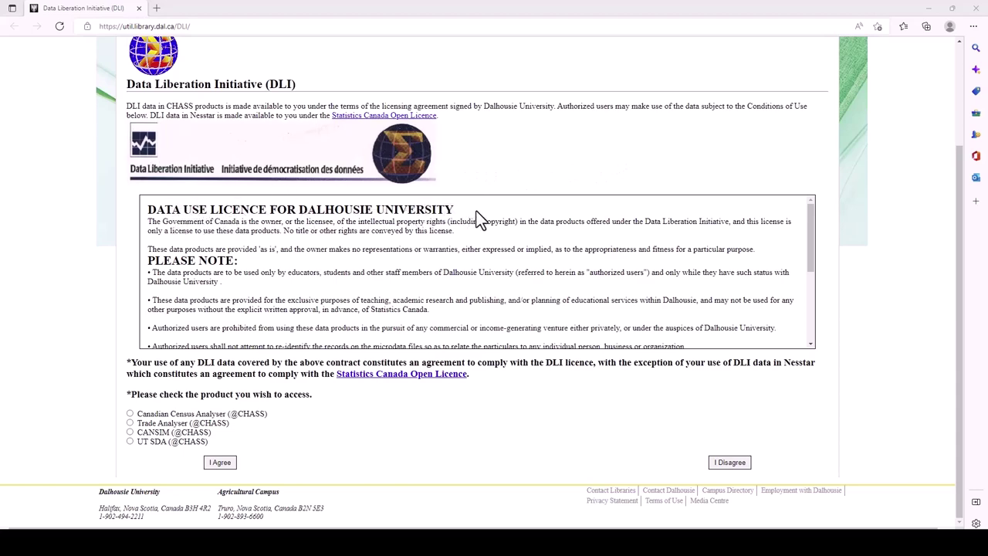
{"action": "scroll", "coordinate": [503, 220], "scroll_direction": "down", "scroll_amount": 3}
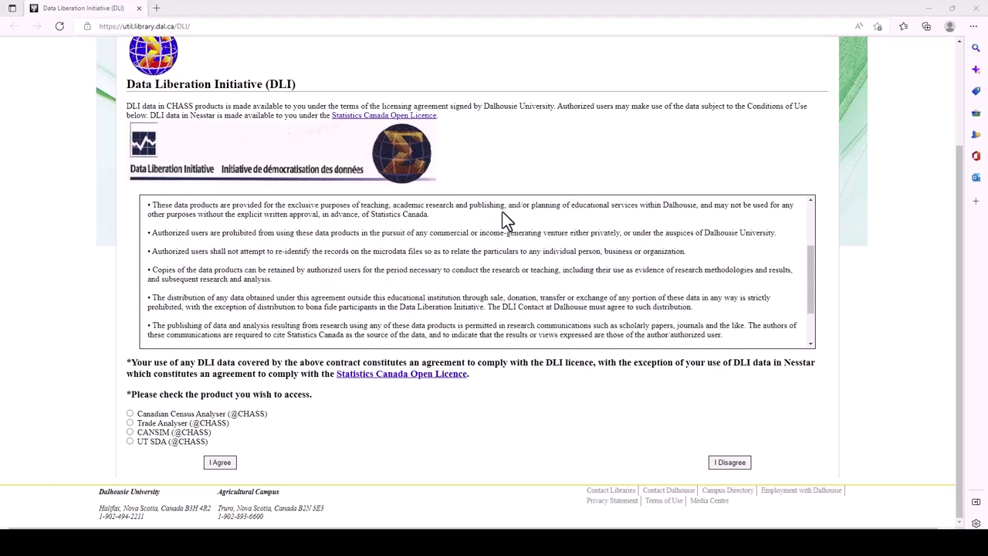
{"action": "scroll", "coordinate": [503, 216], "scroll_direction": "down", "scroll_amount": 2}
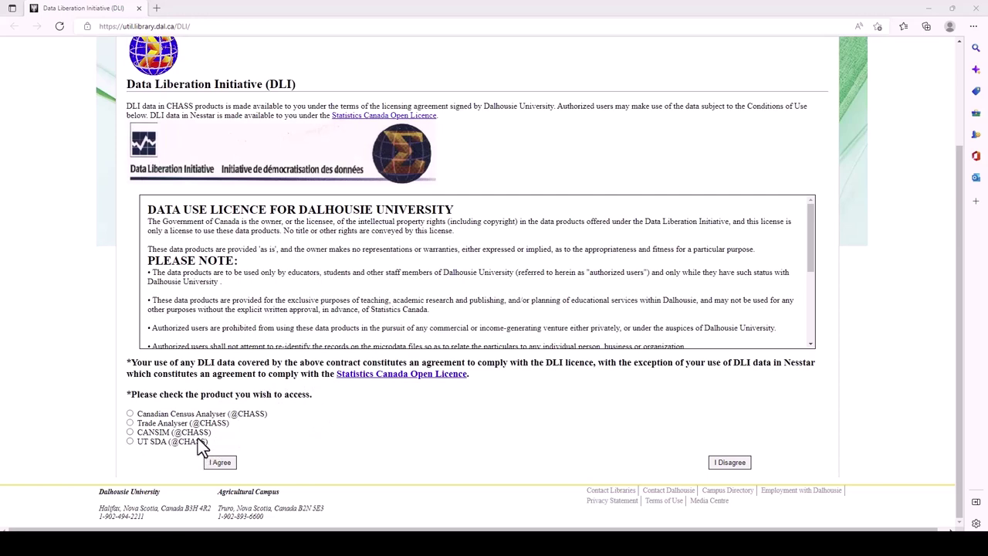
{"action": "left_click", "coordinate": [130, 440]}
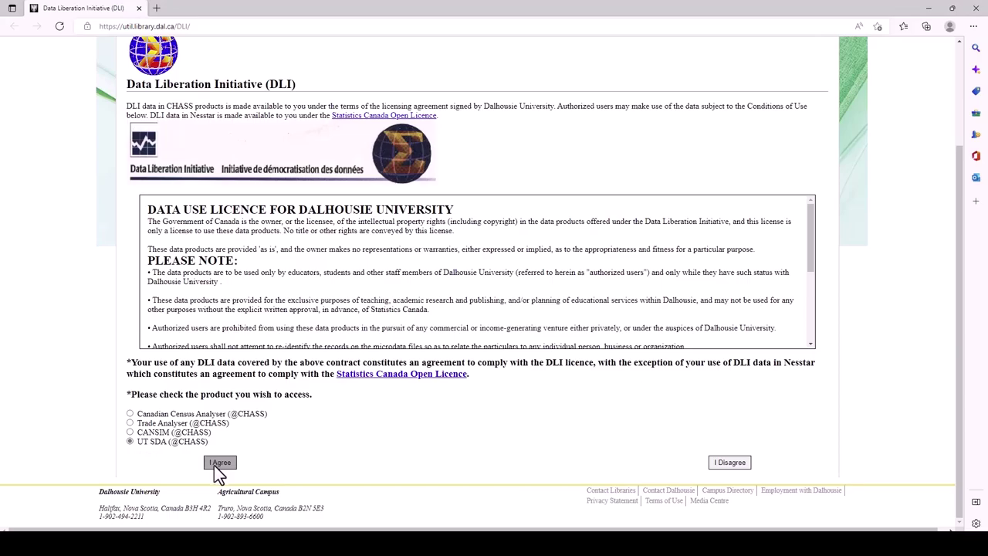
{"action": "left_click", "coordinate": [219, 463]}
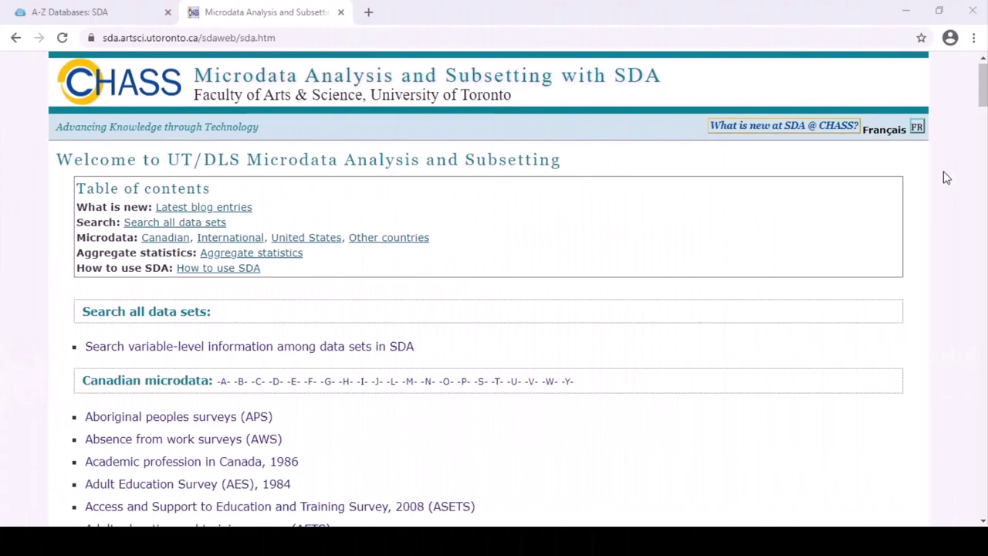
Step: Scroll through the SDA@CHASS welcome page's dataset listings and back up to the top
{"action": "scroll", "coordinate": [947, 178], "scroll_direction": "down", "scroll_amount": 1}
{"action": "scroll", "coordinate": [946, 178], "scroll_direction": "down", "scroll_amount": 4}
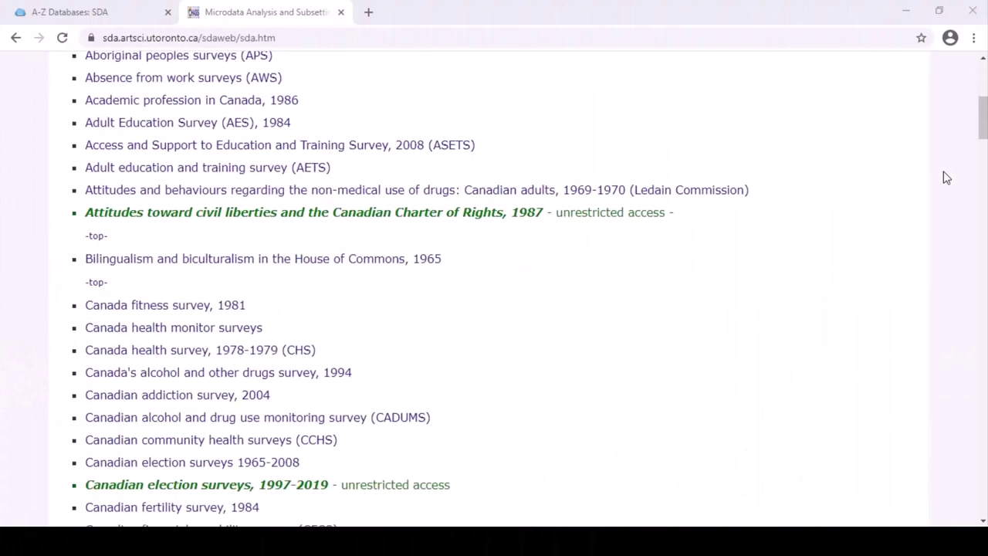
{"action": "scroll", "coordinate": [946, 178], "scroll_direction": "down", "scroll_amount": 3}
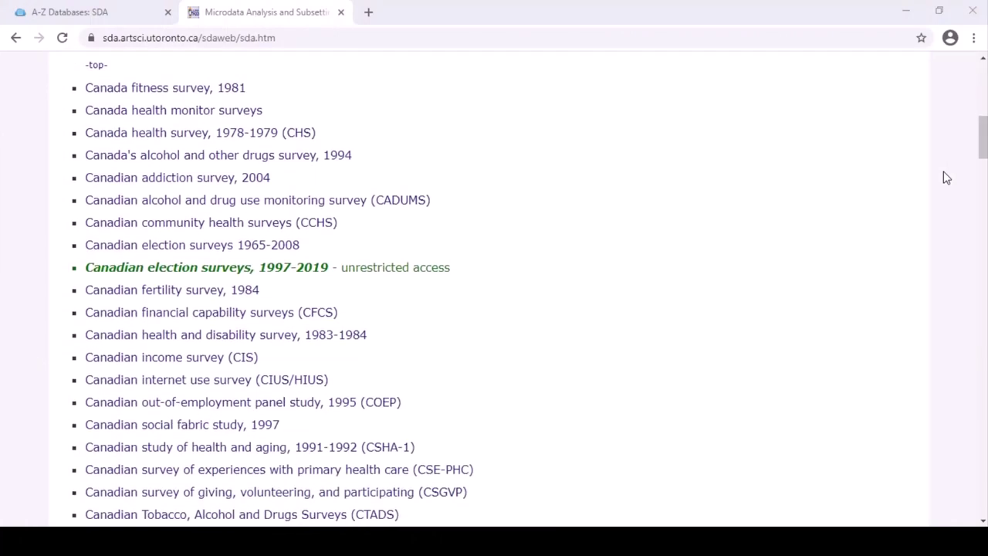
{"action": "scroll", "coordinate": [947, 178], "scroll_direction": "down", "scroll_amount": 5}
{"action": "scroll", "coordinate": [947, 177], "scroll_direction": "down", "scroll_amount": 4}
{"action": "scroll", "coordinate": [947, 177], "scroll_direction": "down", "scroll_amount": 6}
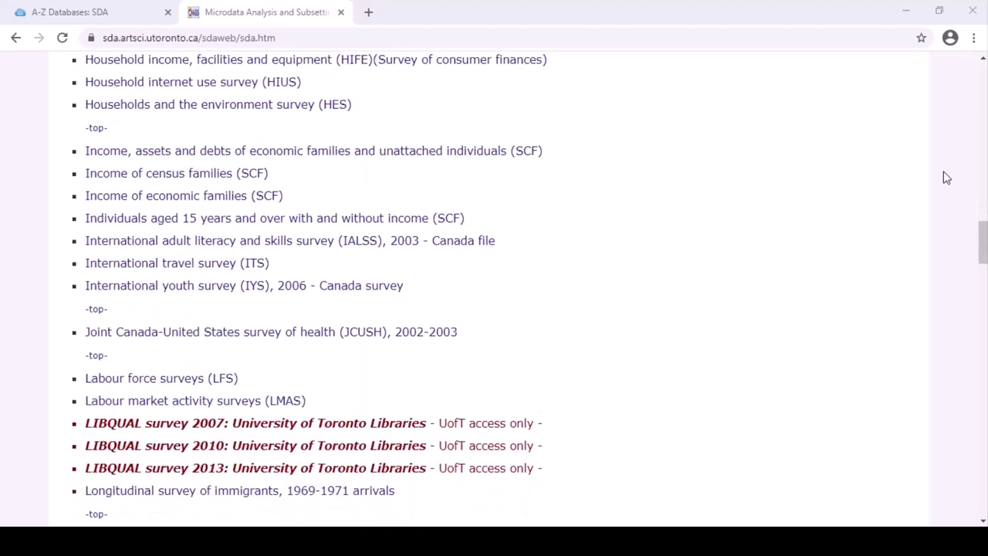
{"action": "scroll", "coordinate": [946, 177], "scroll_direction": "down", "scroll_amount": 3}
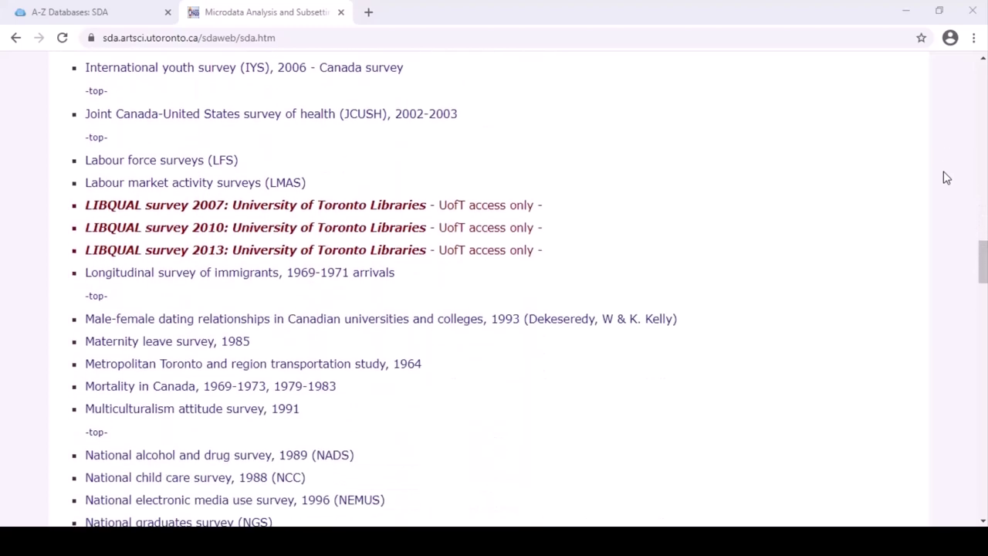
{"action": "scroll", "coordinate": [947, 178], "scroll_direction": "down", "scroll_amount": 2}
{"action": "scroll", "coordinate": [946, 178], "scroll_direction": "down", "scroll_amount": 4}
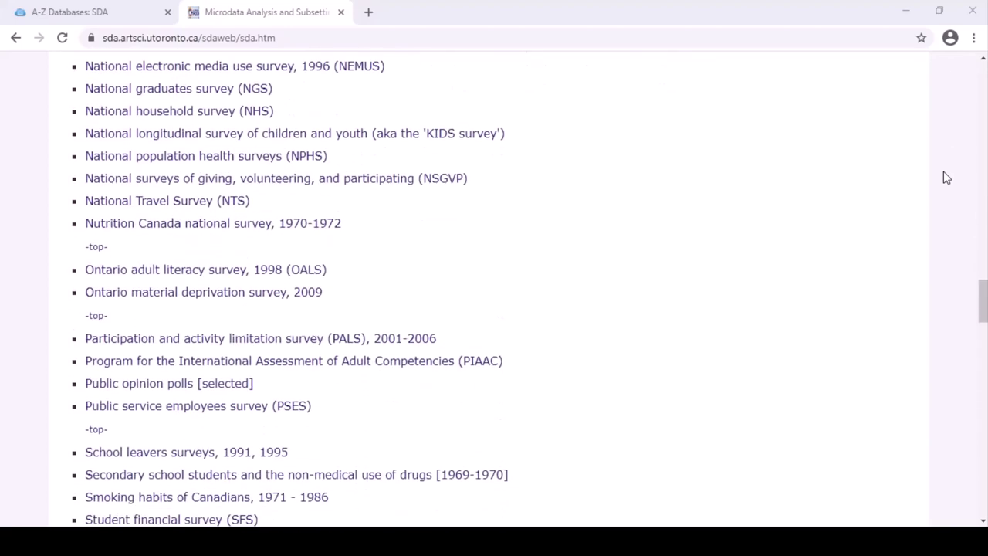
{"action": "scroll", "coordinate": [946, 177], "scroll_direction": "down", "scroll_amount": 6}
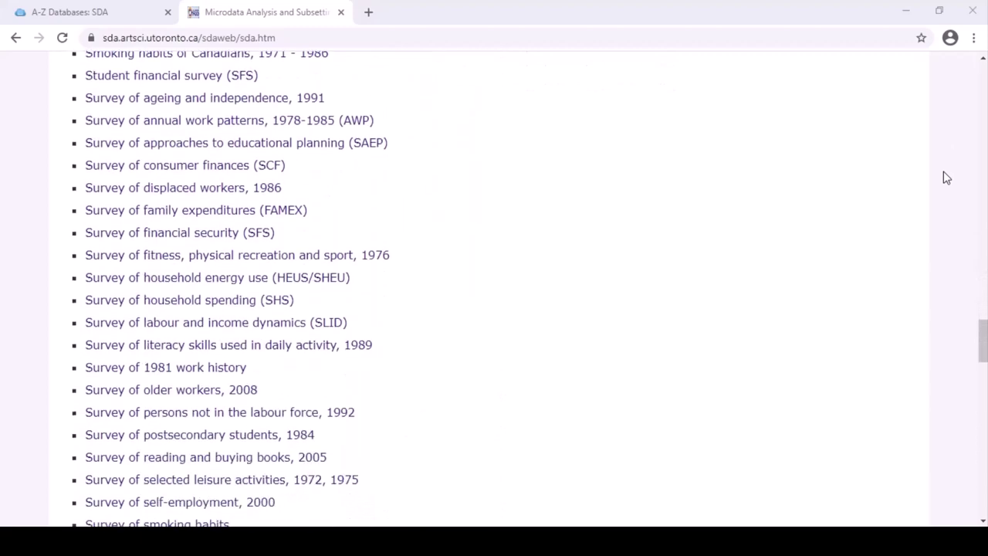
{"action": "scroll", "coordinate": [946, 177], "scroll_direction": "down", "scroll_amount": 6}
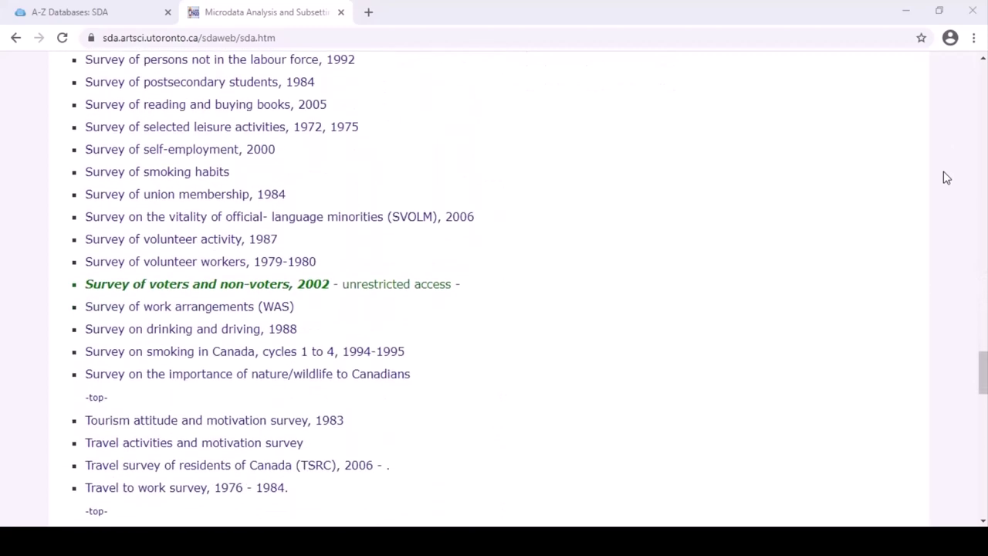
{"action": "scroll", "coordinate": [946, 177], "scroll_direction": "down", "scroll_amount": 3}
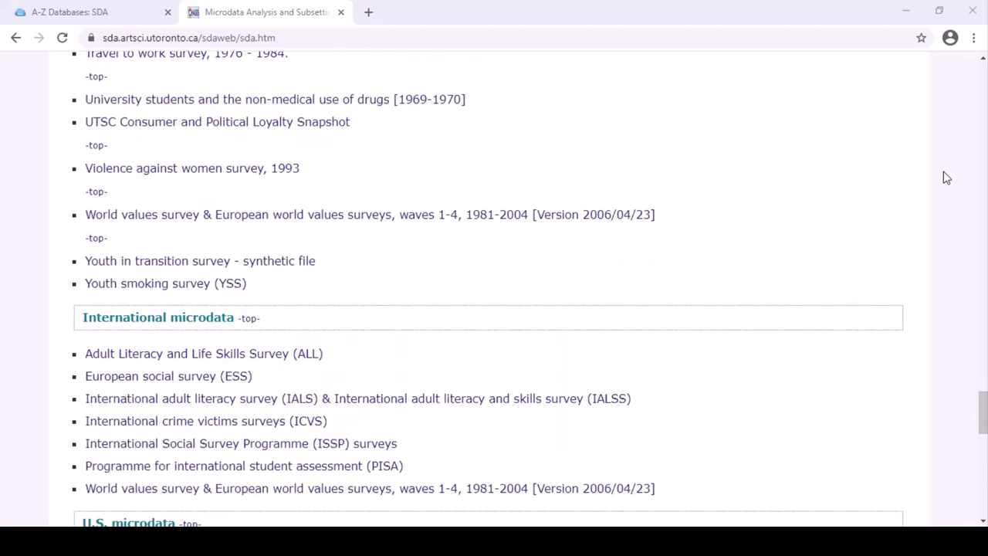
{"action": "scroll", "coordinate": [947, 177], "scroll_direction": "down", "scroll_amount": 6}
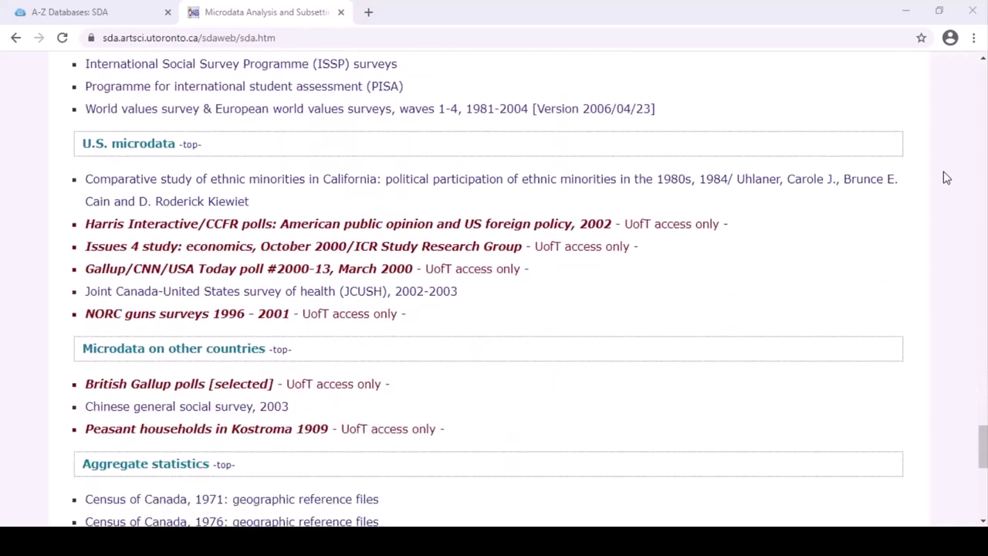
{"action": "scroll", "coordinate": [947, 177], "scroll_direction": "down", "scroll_amount": 6}
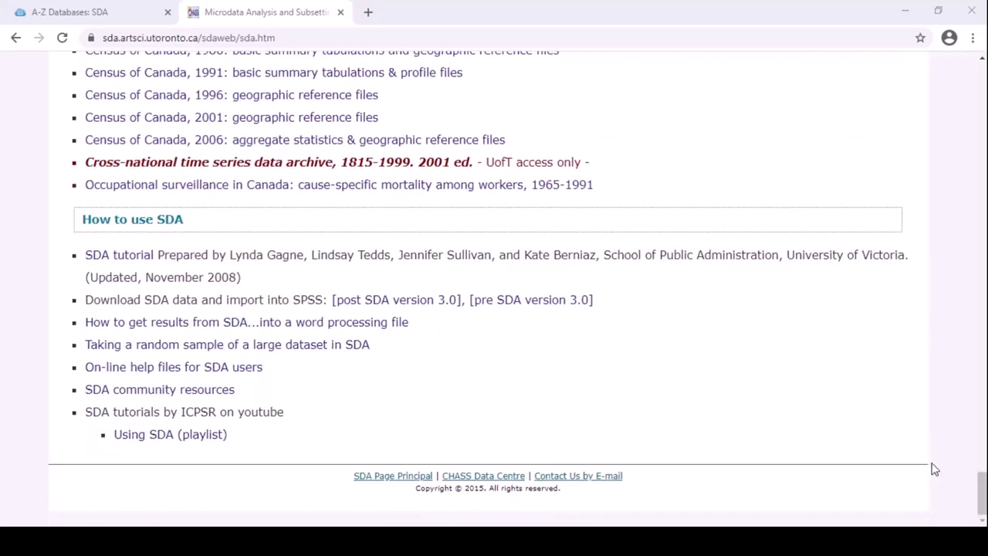
{"action": "scroll", "coordinate": [933, 464], "scroll_direction": "up", "scroll_amount": 20}
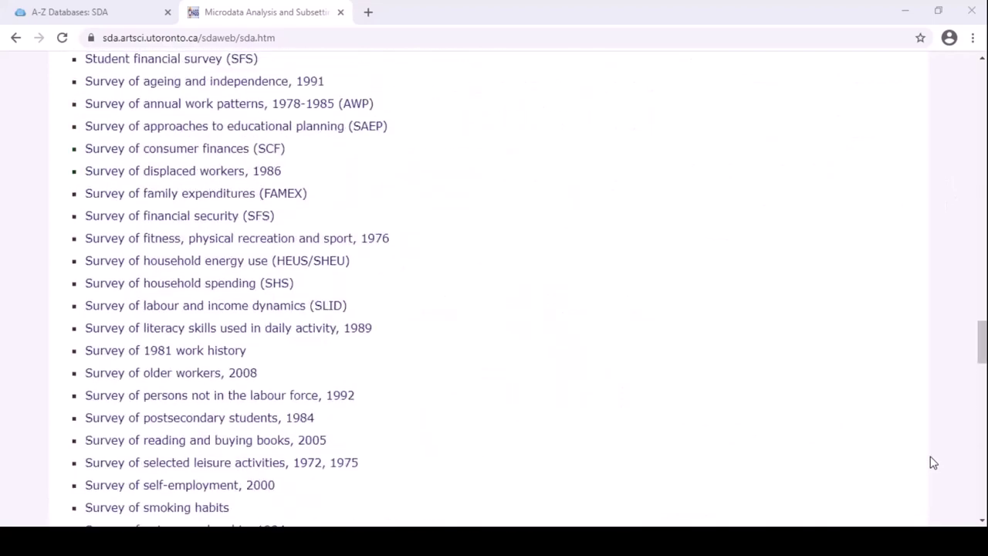
{"action": "scroll", "coordinate": [933, 462], "scroll_direction": "up", "scroll_amount": 20}
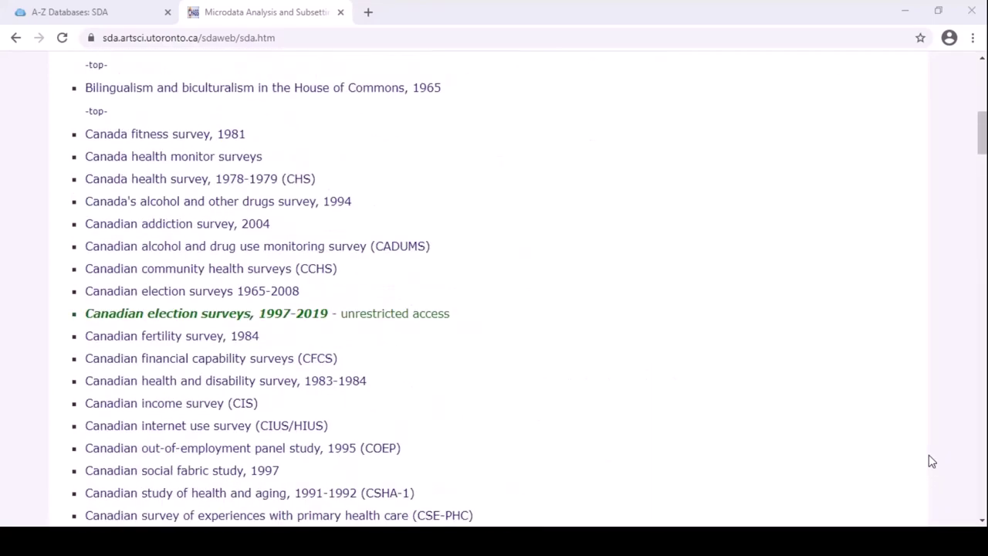
{"action": "scroll", "coordinate": [931, 460], "scroll_direction": "up", "scroll_amount": 3}
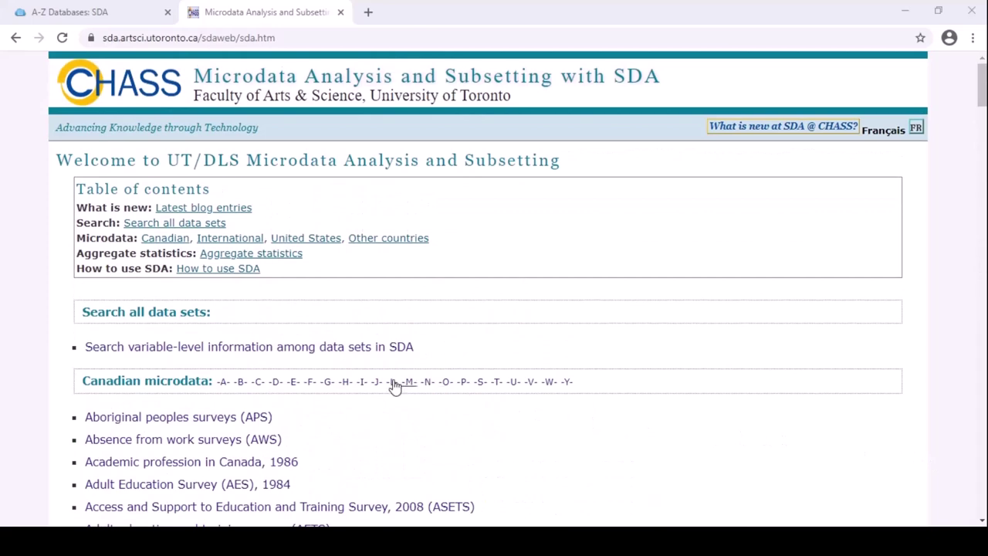
Step: Jump to the -C- Canadian datasets and open Canadian community health surveys (CCHS)
{"action": "left_click", "coordinate": [258, 383]}
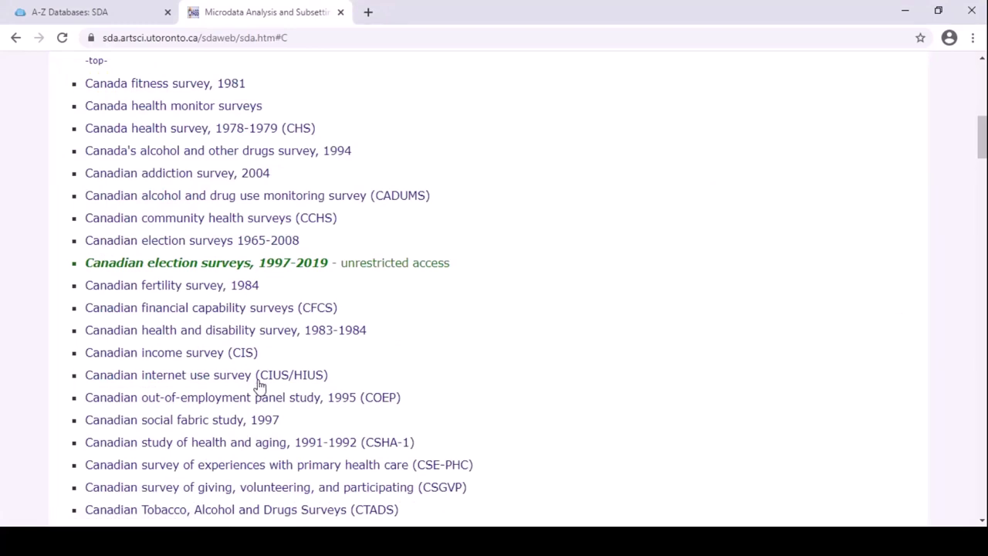
{"action": "left_click", "coordinate": [293, 221]}
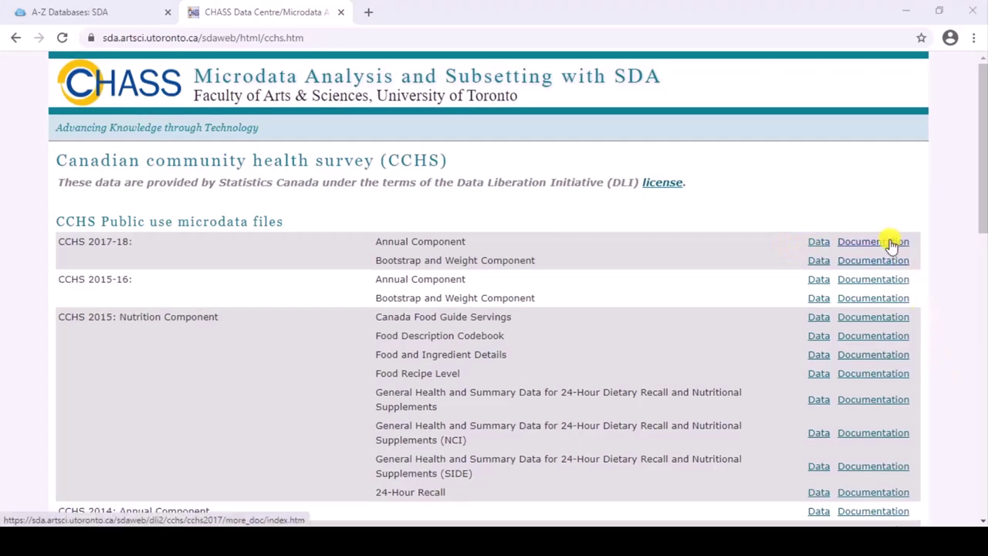
{"action": "left_click", "coordinate": [892, 242]}
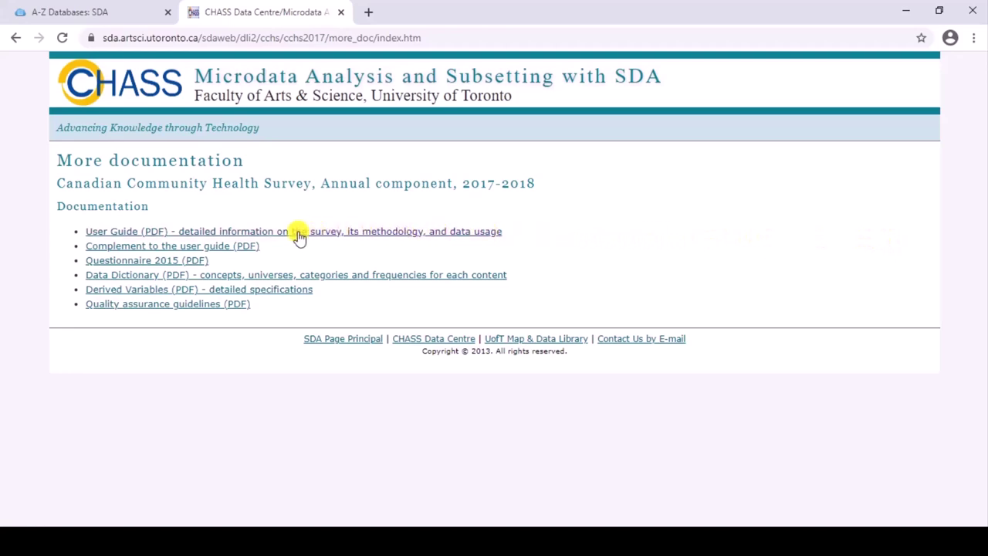
{"action": "left_click", "coordinate": [116, 246]}
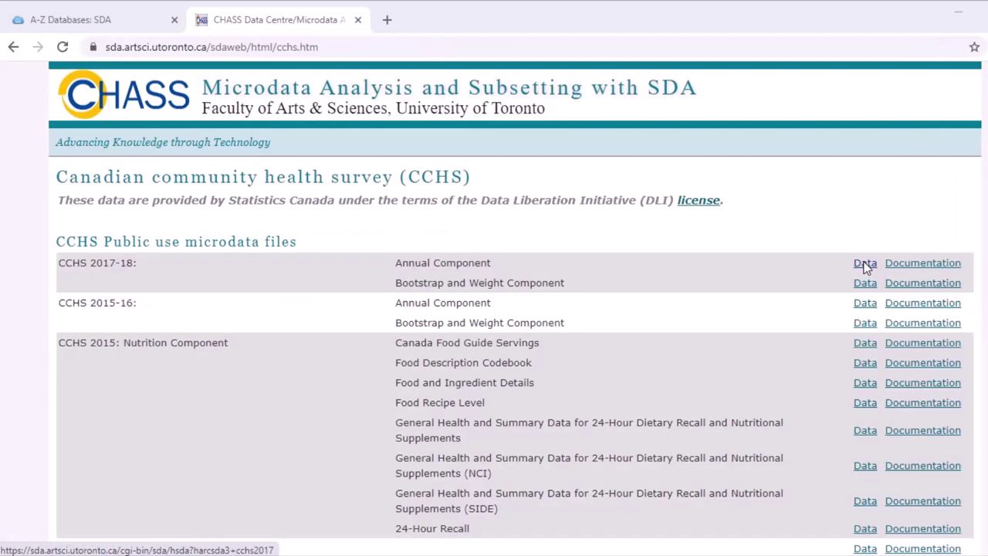
Step: Open the Data link for CCHS 2017-18 Annual Component and browse its variables
{"action": "left_click", "coordinate": [865, 264]}
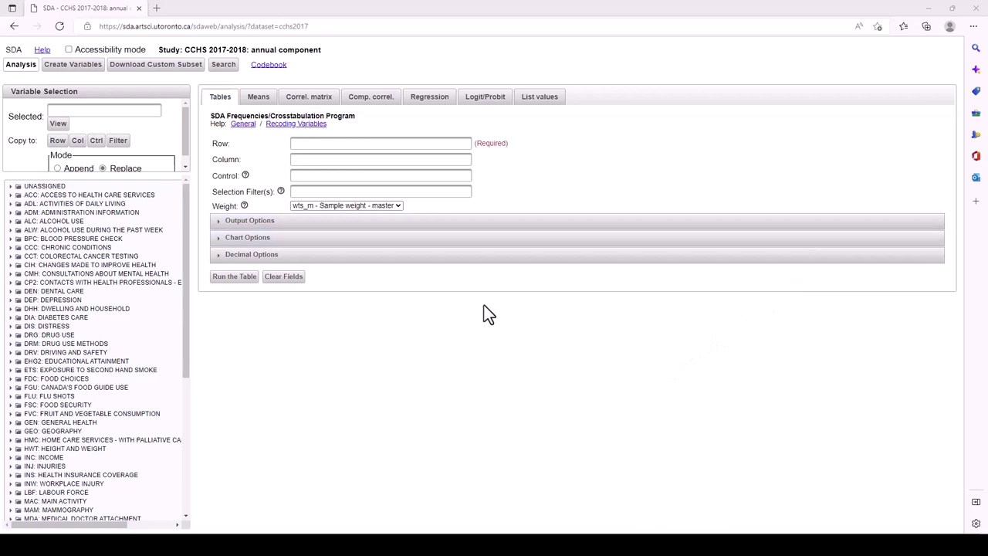
{"action": "scroll", "coordinate": [135, 255], "scroll_direction": "down", "scroll_amount": 3}
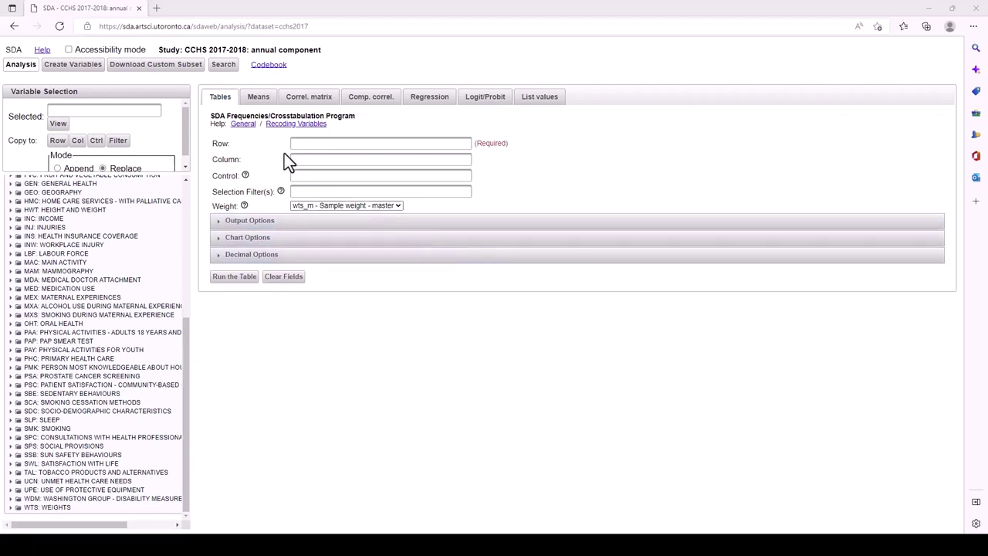
Step: Start a custom subset with text data, codebook and SPSS definitions, then view Select Cases
{"action": "left_click", "coordinate": [140, 73]}
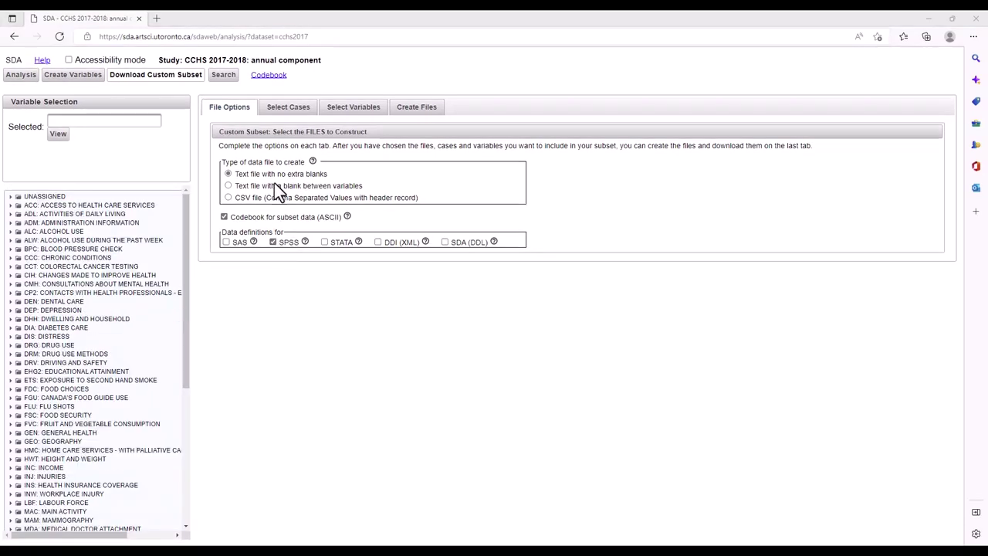
{"action": "left_click", "coordinate": [293, 99]}
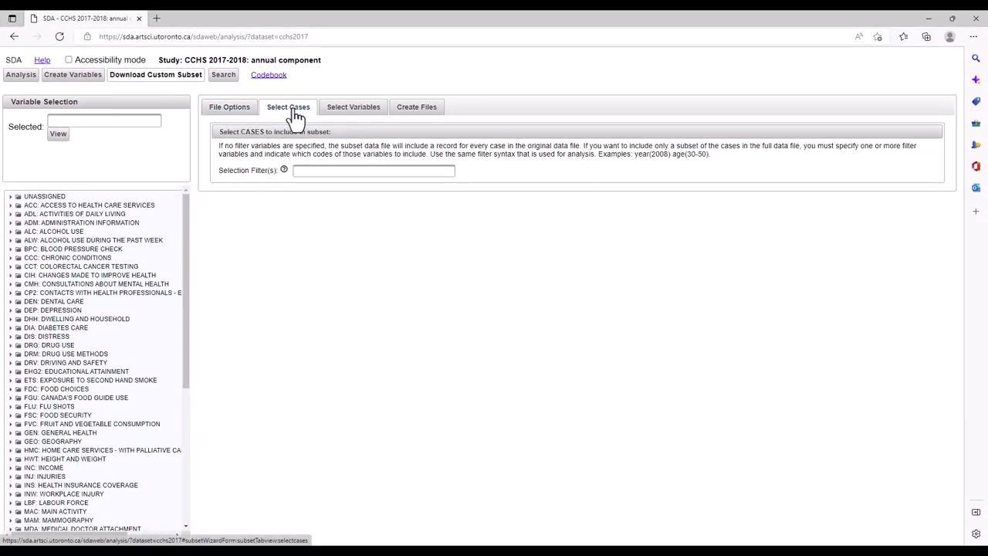
Step: Select BPC_015B and BPC_020 from the Blood Pressure Check group
{"action": "left_click", "coordinate": [361, 110]}
{"action": "scroll", "coordinate": [376, 221], "scroll_direction": "down", "scroll_amount": 3}
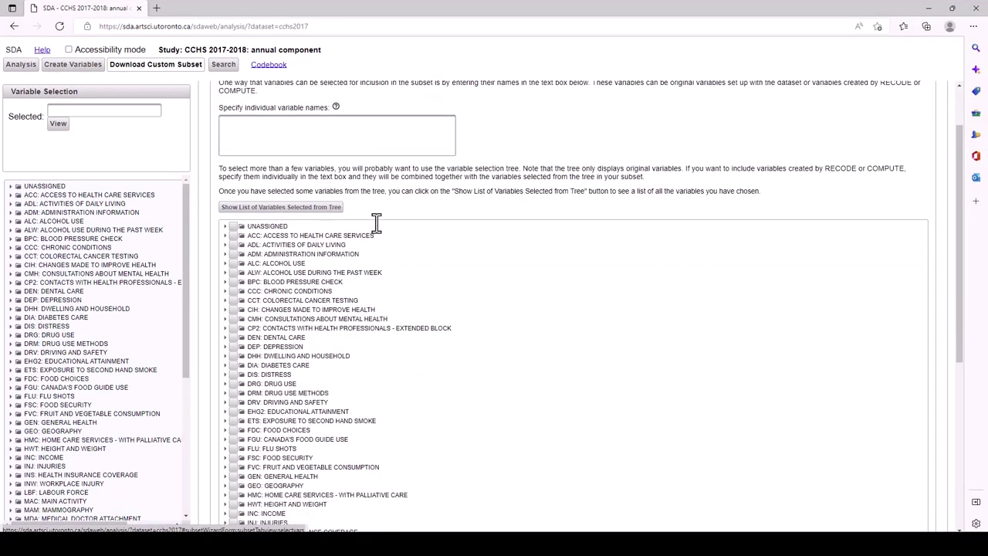
{"action": "scroll", "coordinate": [327, 242], "scroll_direction": "down", "scroll_amount": 5}
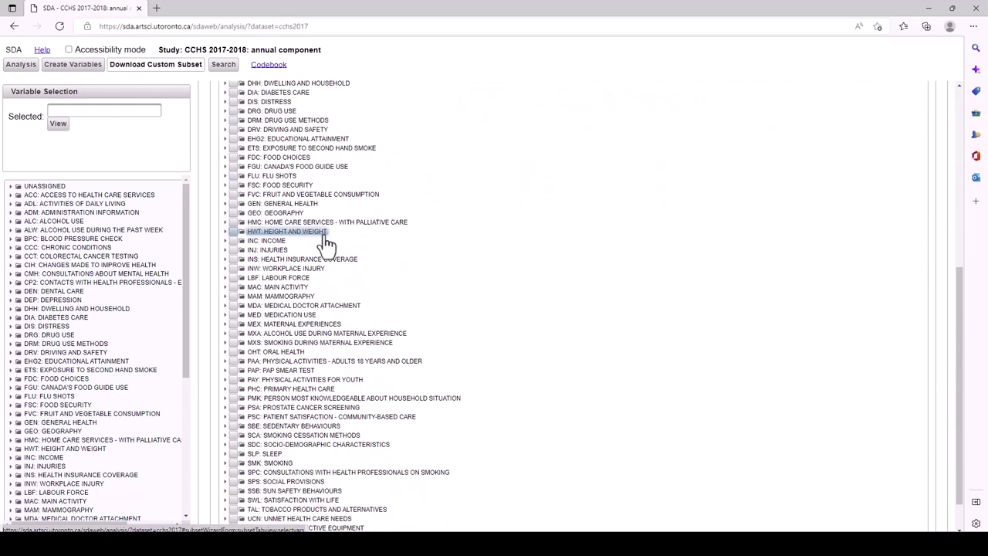
{"action": "scroll", "coordinate": [326, 242], "scroll_direction": "up", "scroll_amount": 5}
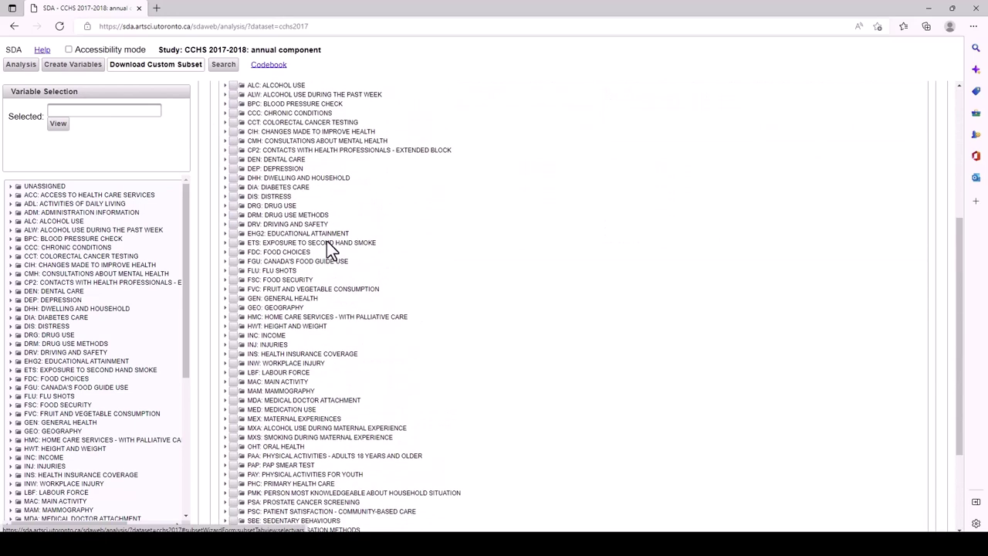
{"action": "left_click", "coordinate": [233, 241]}
{"action": "left_click", "coordinate": [225, 241]}
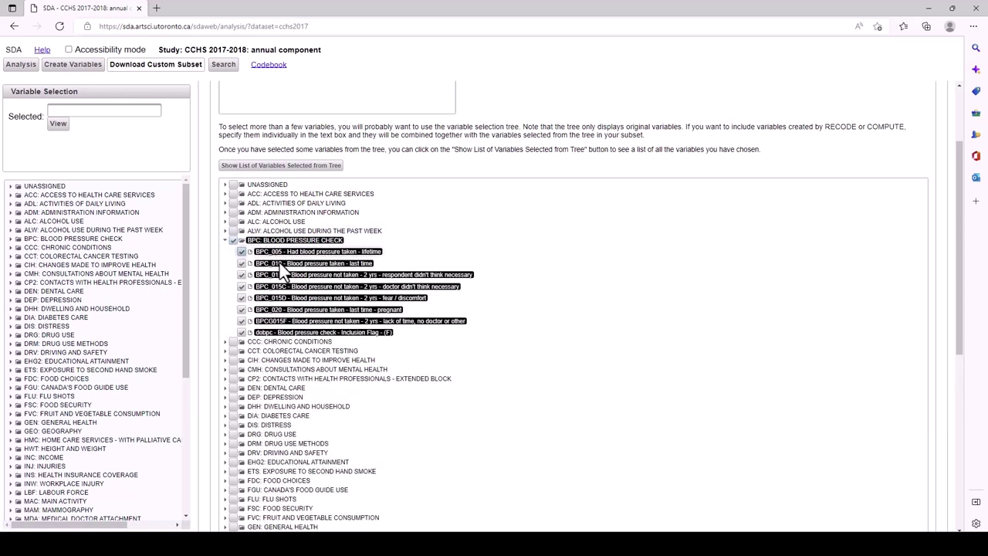
{"action": "left_click", "coordinate": [232, 240]}
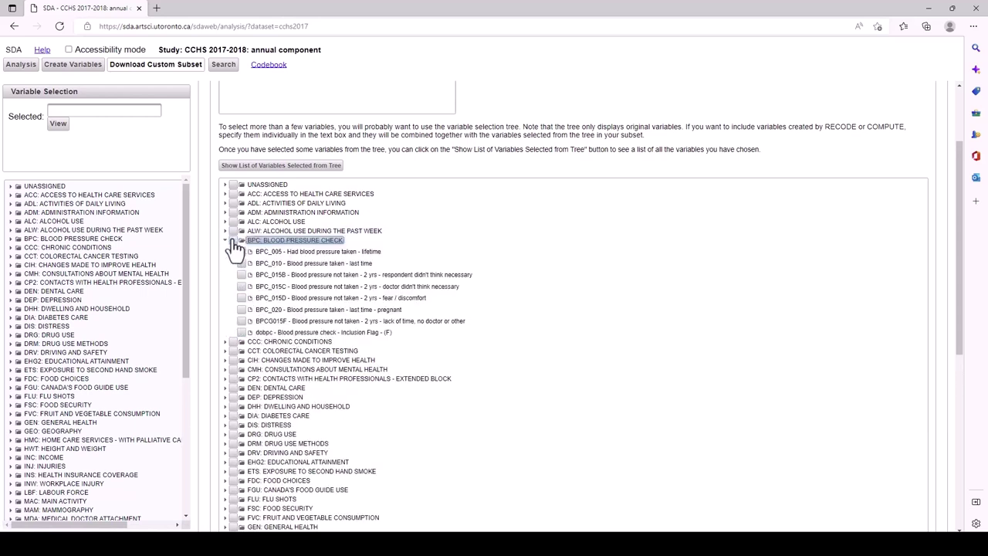
{"action": "left_click", "coordinate": [242, 276]}
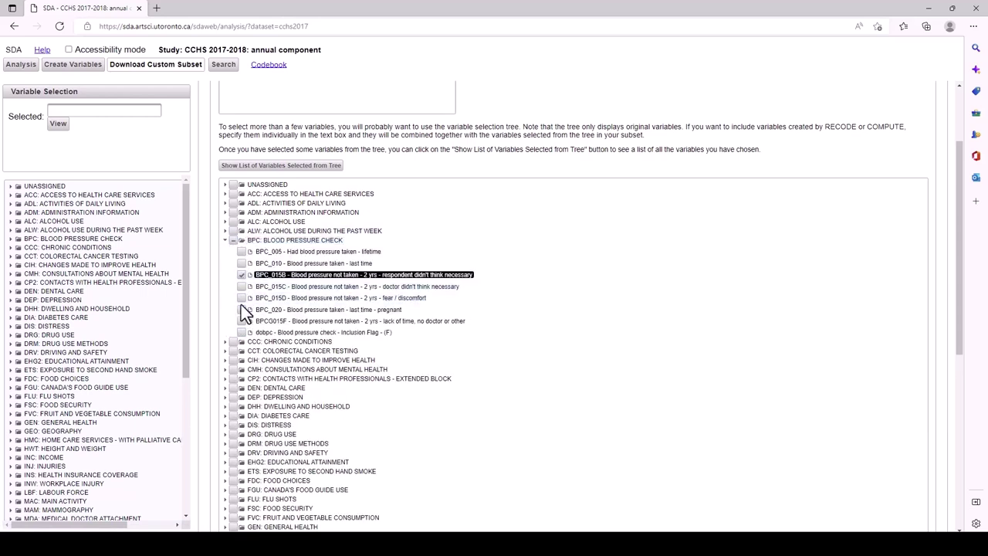
{"action": "left_click", "coordinate": [242, 309]}
Step: Add all FLU shot variables, verify the 18 chosen variables, and review the Create Files summary
{"action": "scroll", "coordinate": [242, 314], "scroll_direction": "down", "scroll_amount": 3}
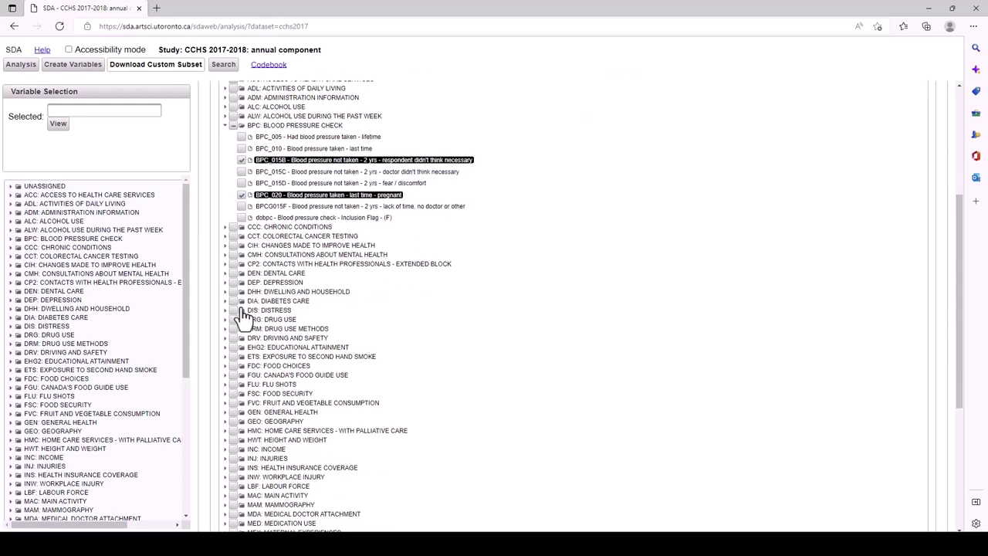
{"action": "left_click", "coordinate": [226, 295]}
{"action": "left_click", "coordinate": [235, 295]}
{"action": "scroll", "coordinate": [233, 305], "scroll_direction": "up", "scroll_amount": 4}
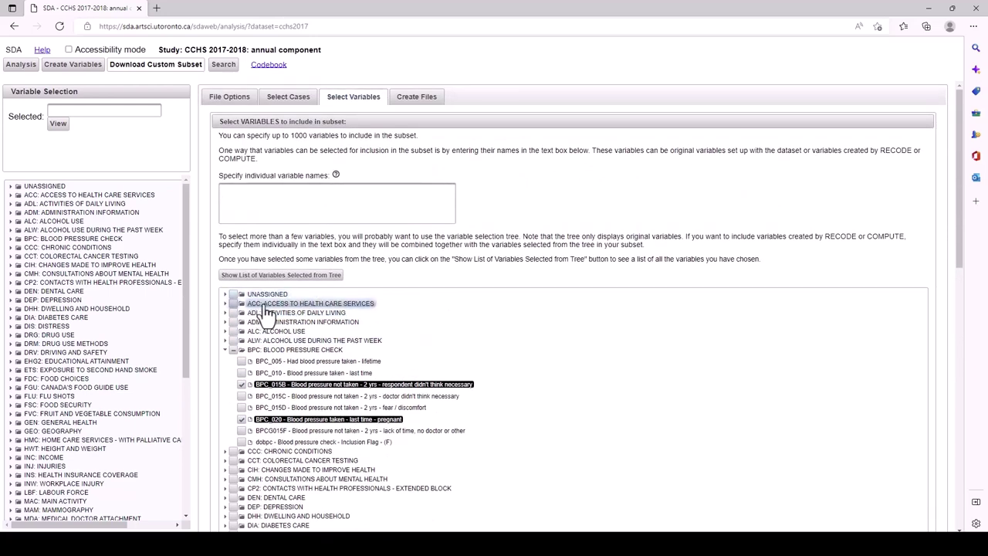
{"action": "left_click", "coordinate": [317, 275]}
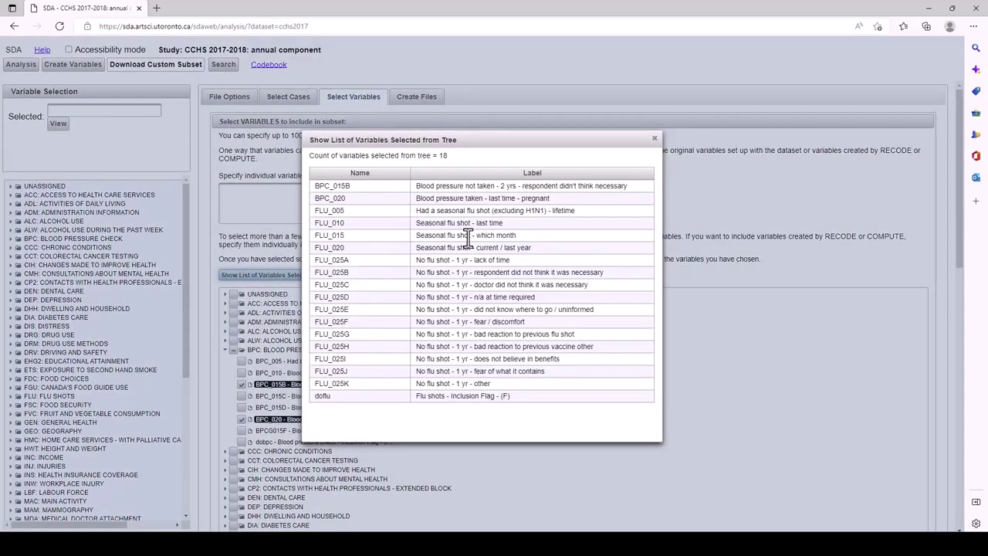
{"action": "left_click", "coordinate": [654, 138]}
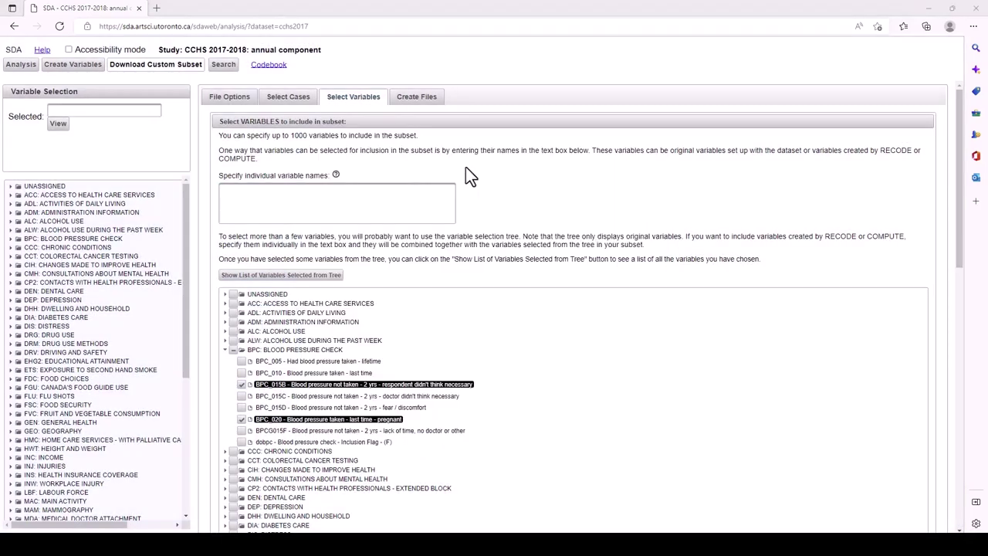
{"action": "left_click", "coordinate": [420, 98]}
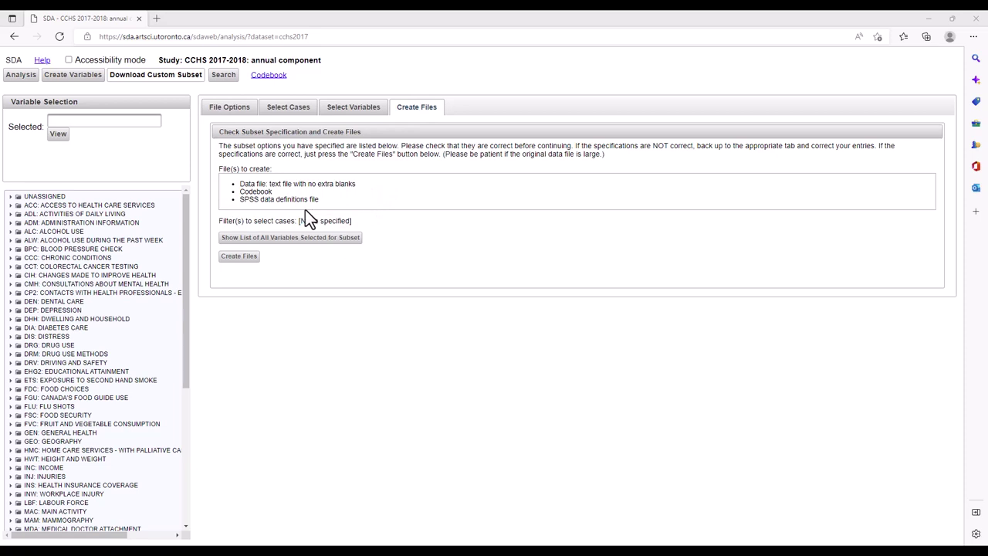
Step: Create the subset's data, codebook and SPSS files for the 113290 cases
{"action": "left_click", "coordinate": [242, 260]}
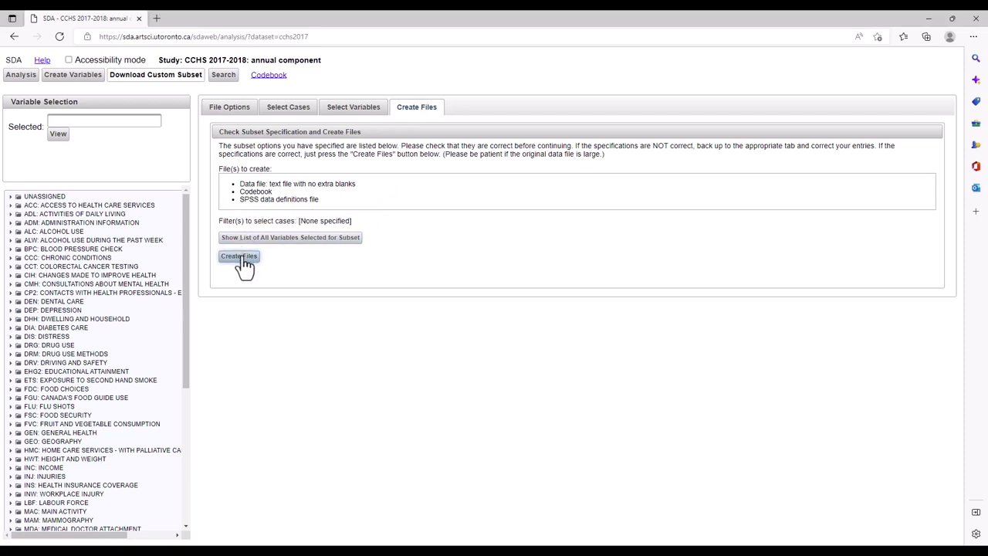